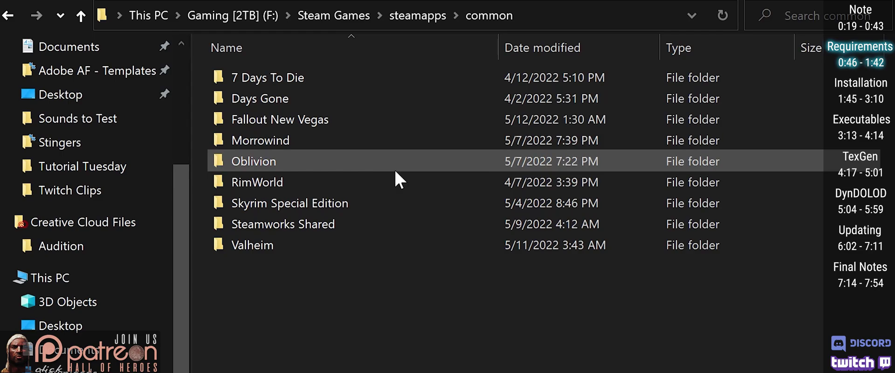
Check the product version of SkyrimSE.exe in the Skyrim Special Edition folder through the file's property details.
click(394, 207)
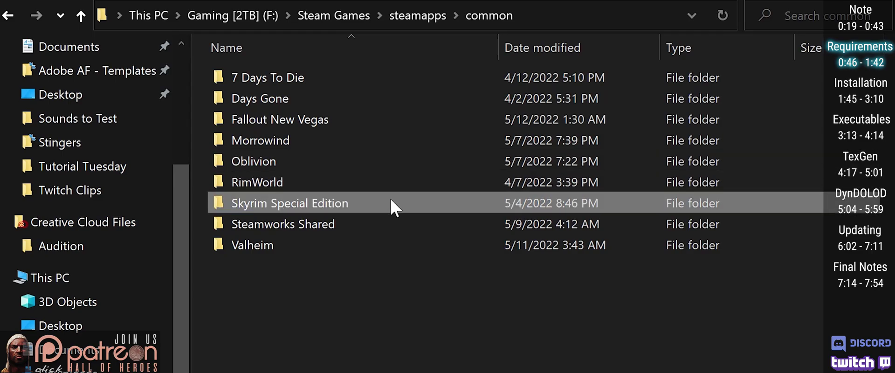
double_click(394, 206)
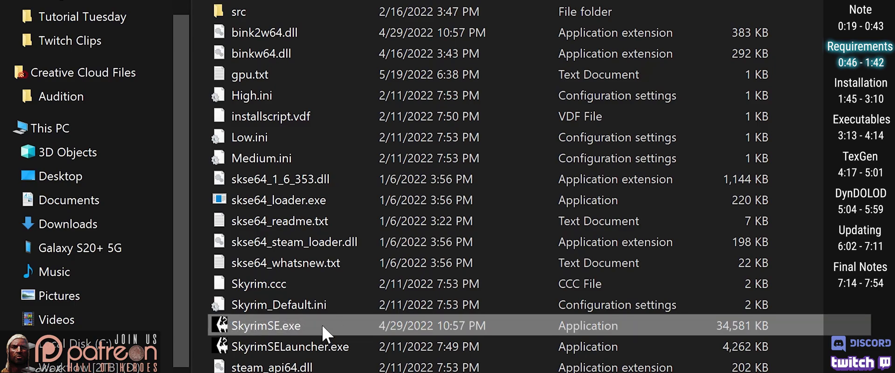
right_click(322, 326)
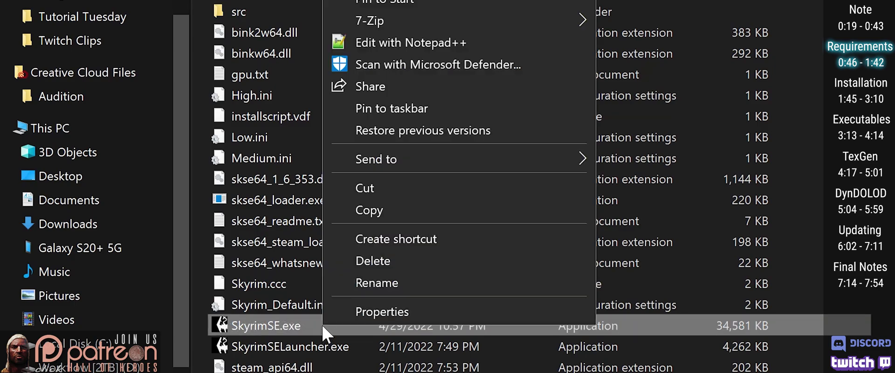
click(472, 308)
click(466, 30)
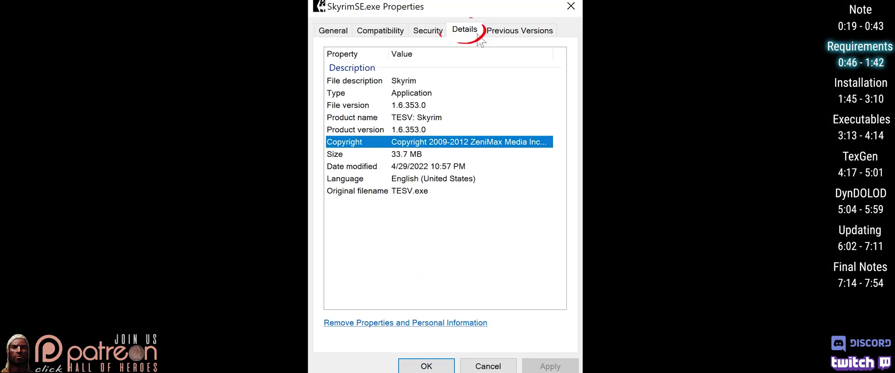
click(475, 130)
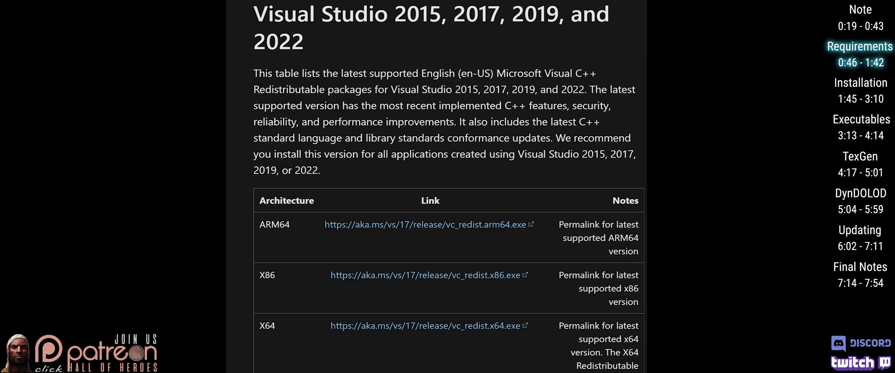
Download the x64 and x86 Visual C++ Redistributables for Visual Studio 2015–2022 and run the x64 installer.
click(496, 327)
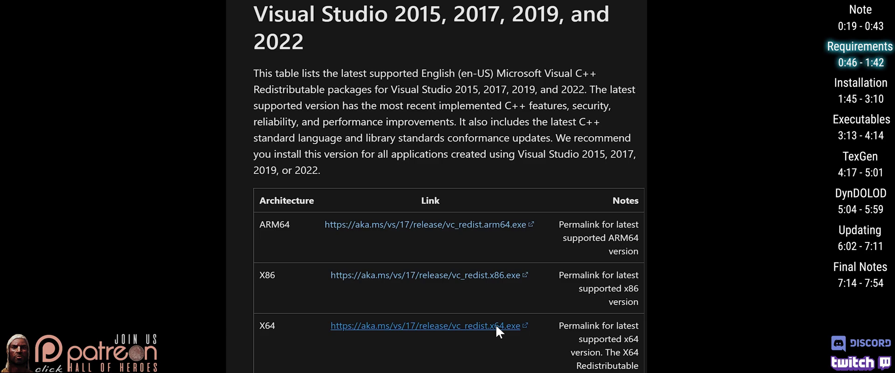
click(451, 277)
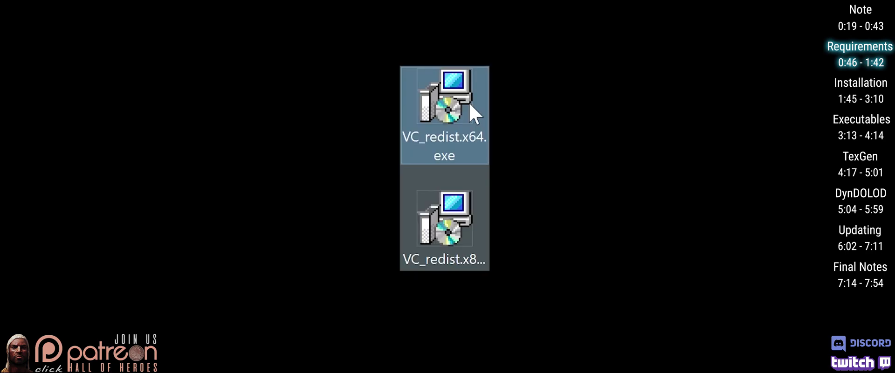
double_click(470, 105)
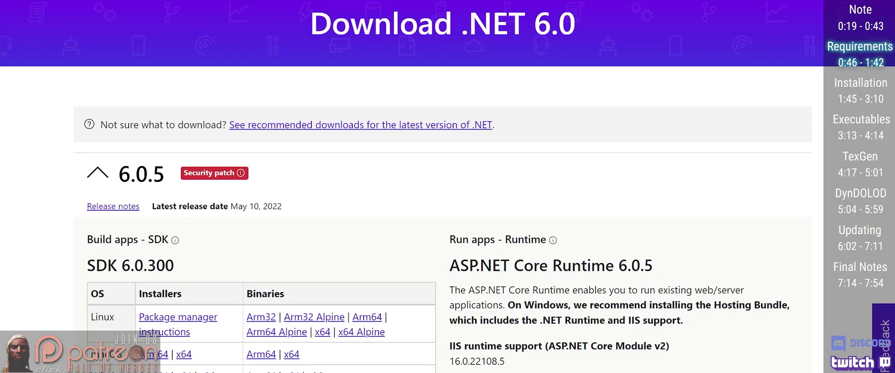
Find the .NET Runtime 6.0.5 x64 download and install it.
scroll(890, 191, down, 12)
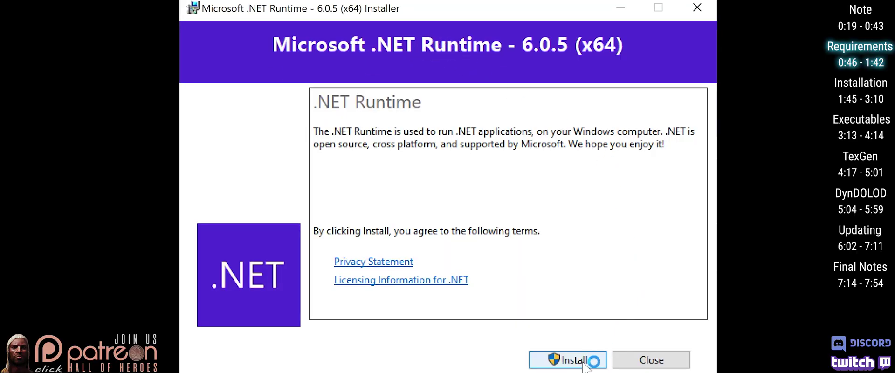
click(583, 363)
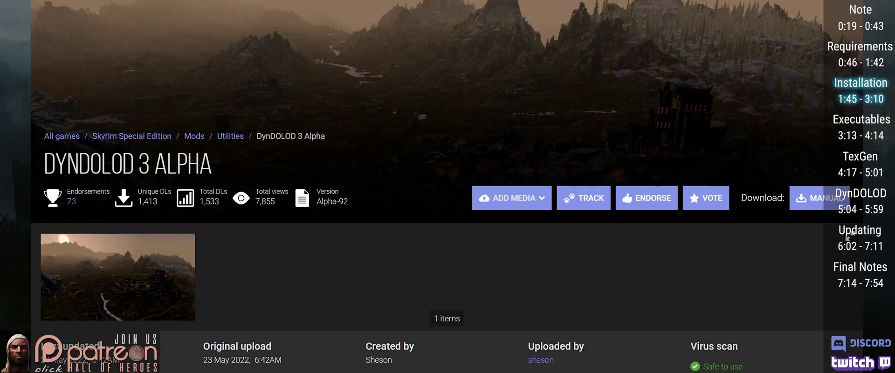
Go to the files of the DynDOLOD 3 Alpha mod page and open the downloaded DynDOLOD 3.00 archive.
scroll(447, 187, down, 8)
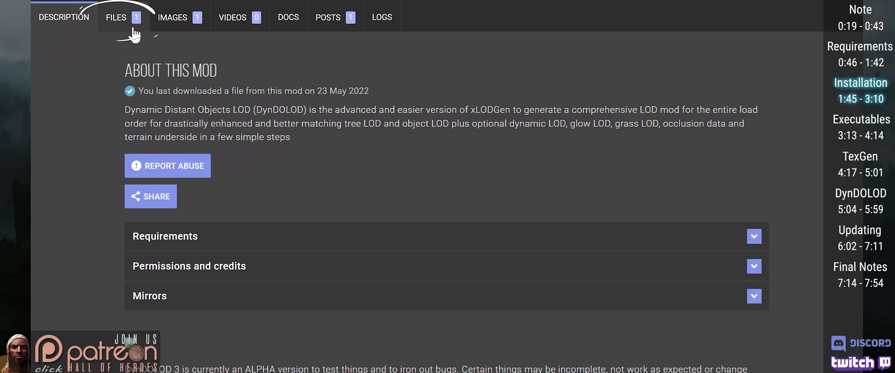
click(134, 35)
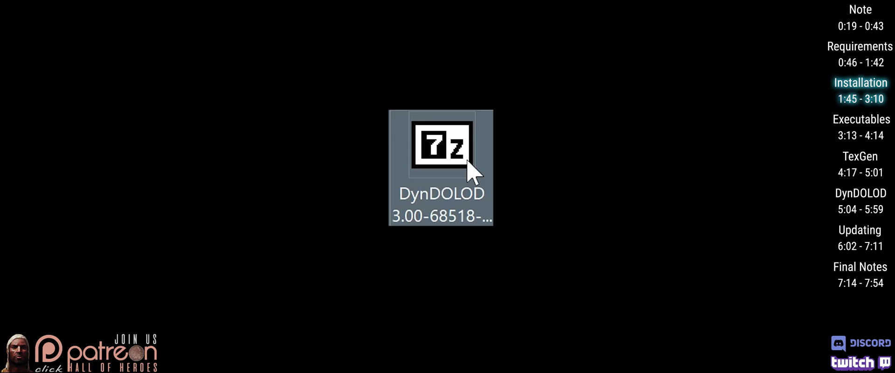
double_click(471, 166)
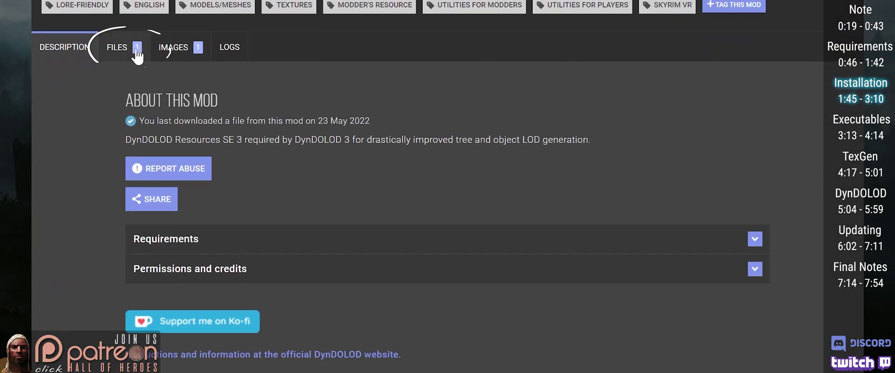
Get DynDOLOD Resources SE from its mod page, install it in Mod Organizer 2 with all five Visual Options, and enable it.
click(117, 48)
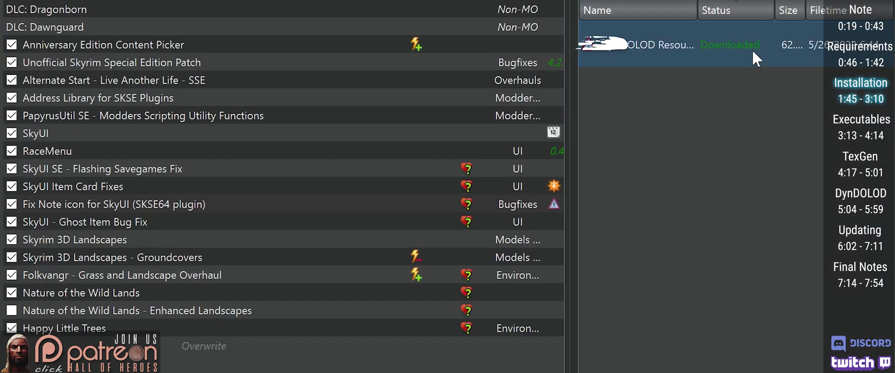
double_click(751, 50)
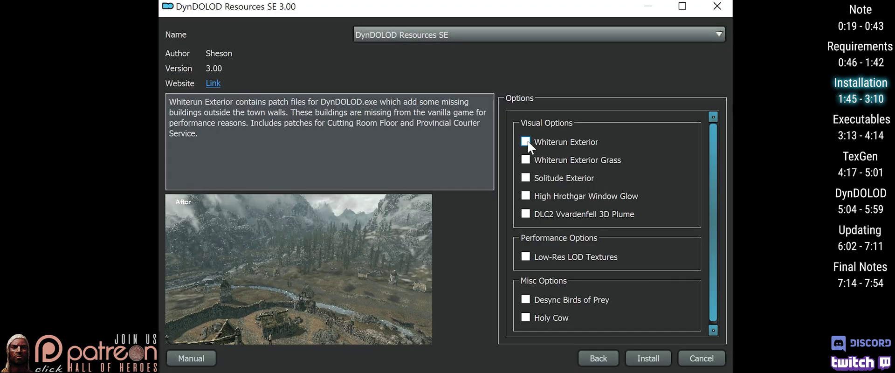
click(526, 142)
click(525, 160)
click(525, 177)
click(526, 196)
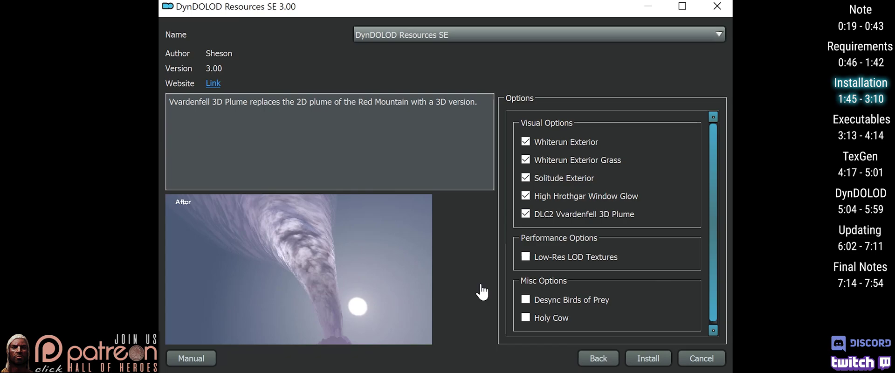
click(660, 360)
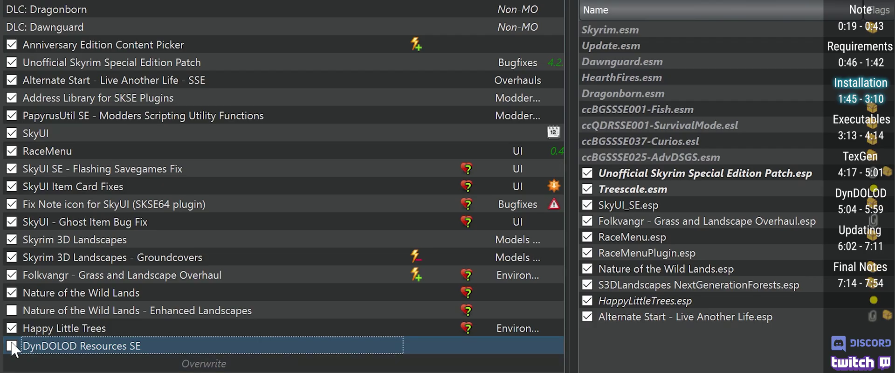
click(11, 346)
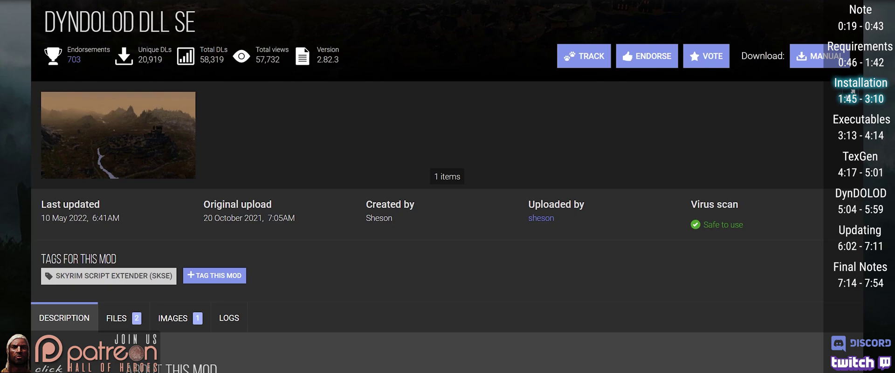
Get DynDOLOD DLL SE from its mod page, install its Scripts and DLL files in Mod Organizer 2, and enable both.
scroll(448, 186, down, 5)
click(116, 28)
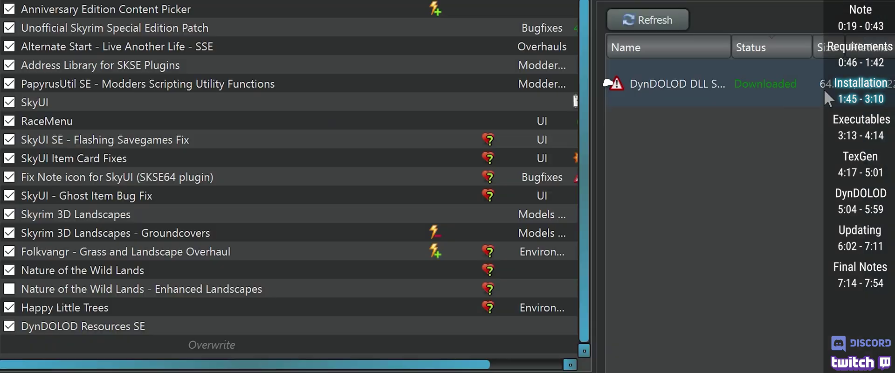
double_click(823, 88)
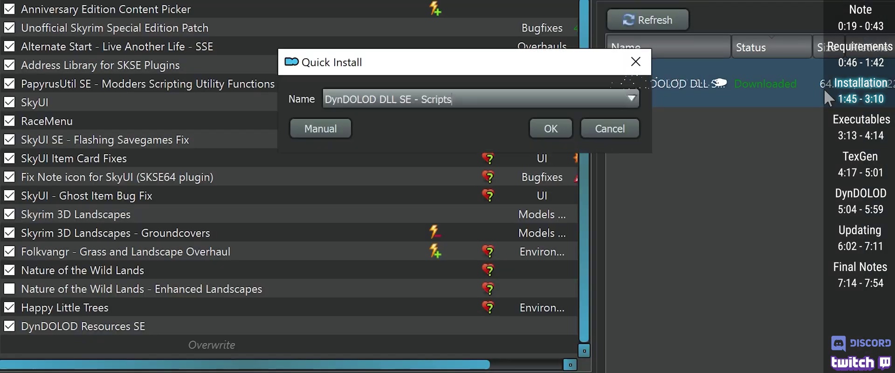
key(Return)
click(9, 345)
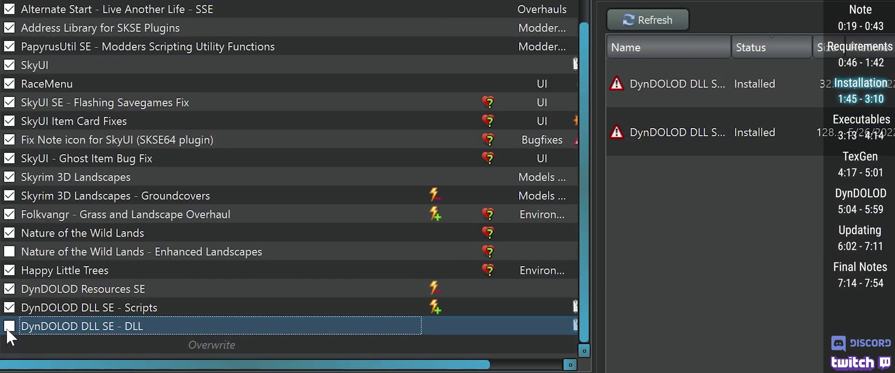
click(10, 326)
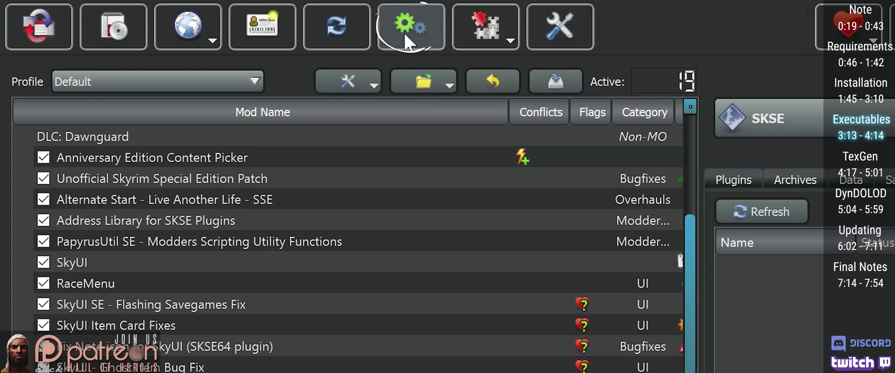
Add a new executable entry named DynDOLOD in Mod Organizer 2 and a matching new tool in Vortex.
click(405, 37)
click(240, 37)
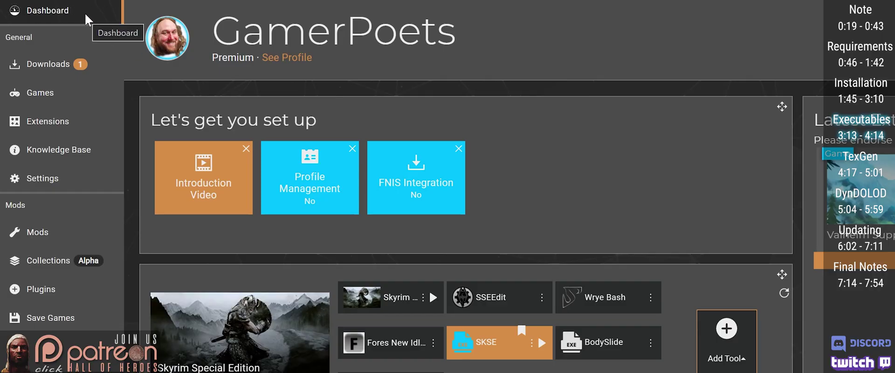
click(727, 345)
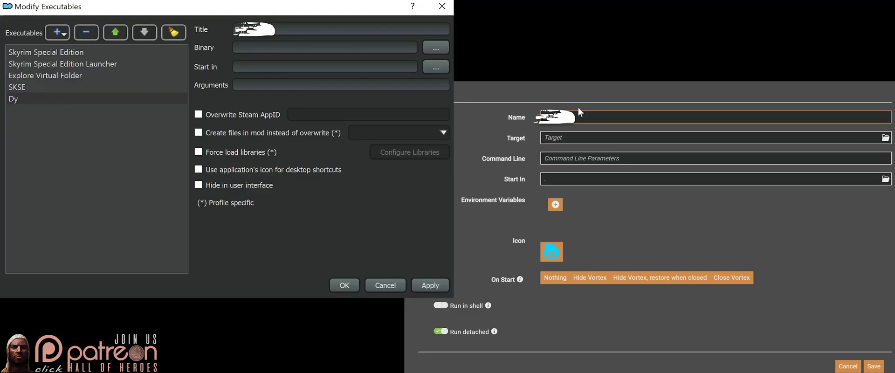
click(590, 155)
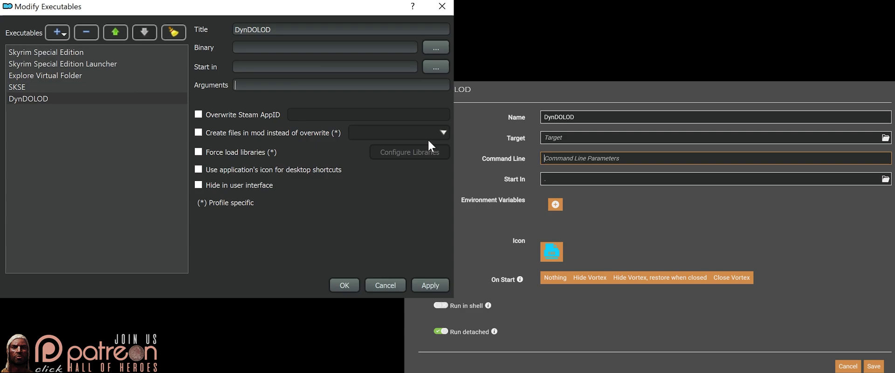
Set the DynDOLOD entry's program file to G:\Modding Apps\DynDOLOD\DynDOLODx64.exe and save the entry.
click(436, 48)
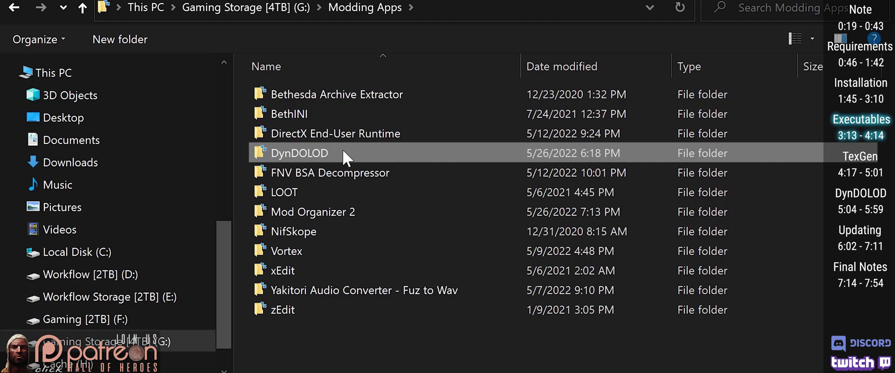
double_click(343, 150)
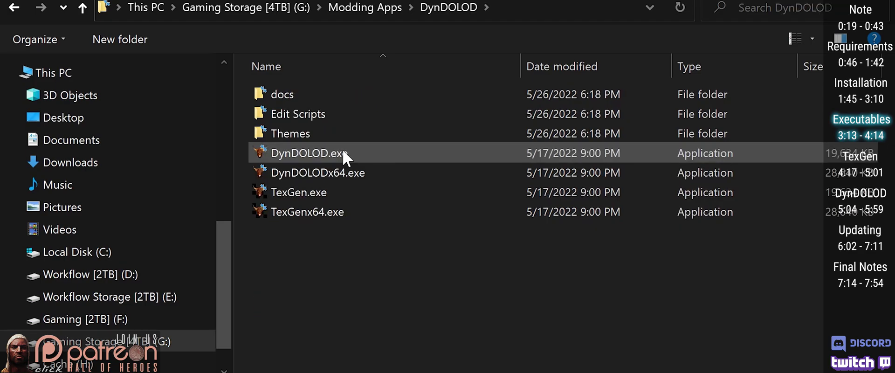
double_click(399, 170)
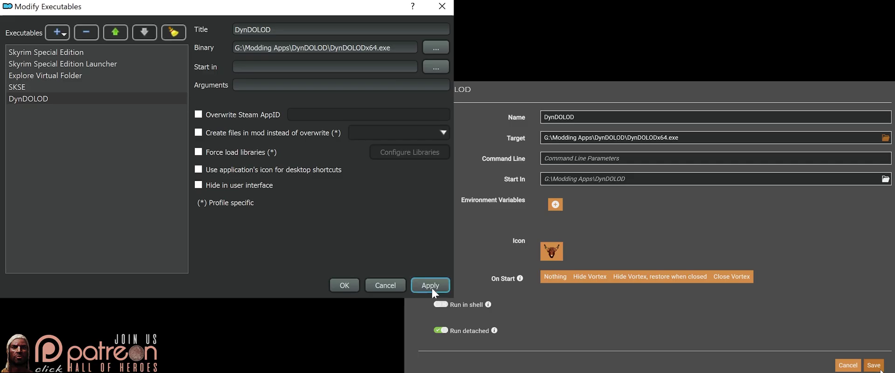
click(344, 285)
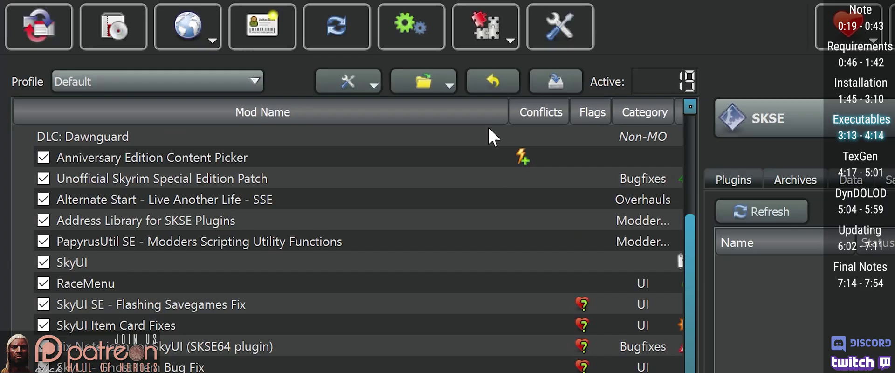
Add a new executable entry titled TexGen in Mod Organizer 2 and a matching new tool named TexGen in Vortex.
click(406, 44)
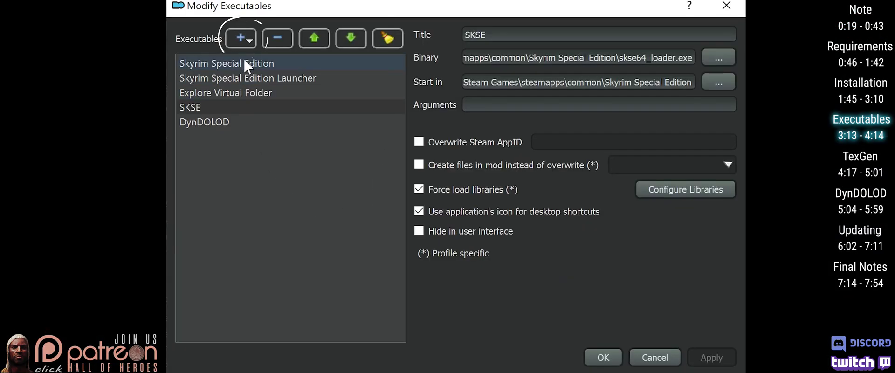
click(249, 37)
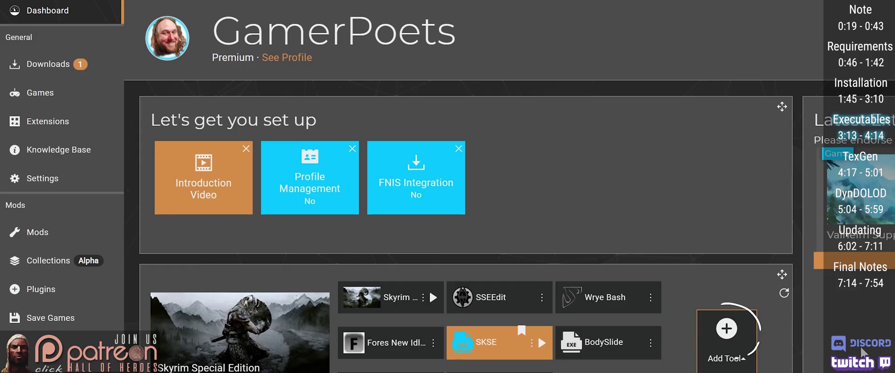
click(744, 349)
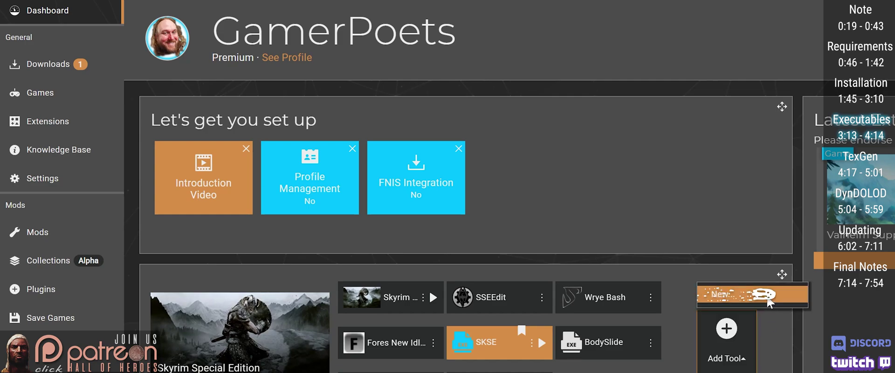
click(766, 295)
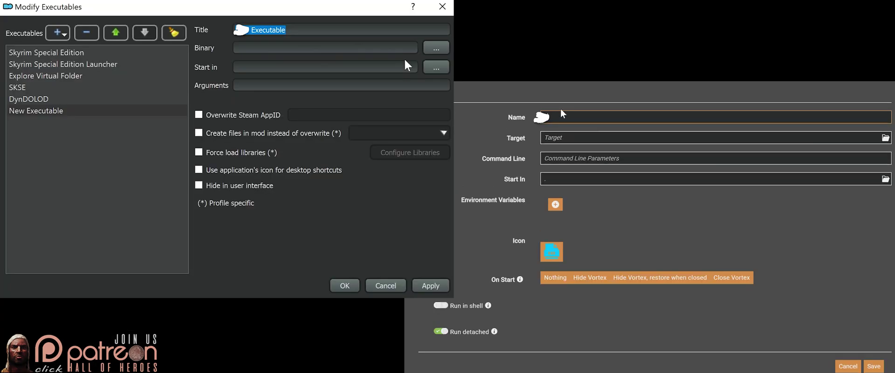
text(TexGen)
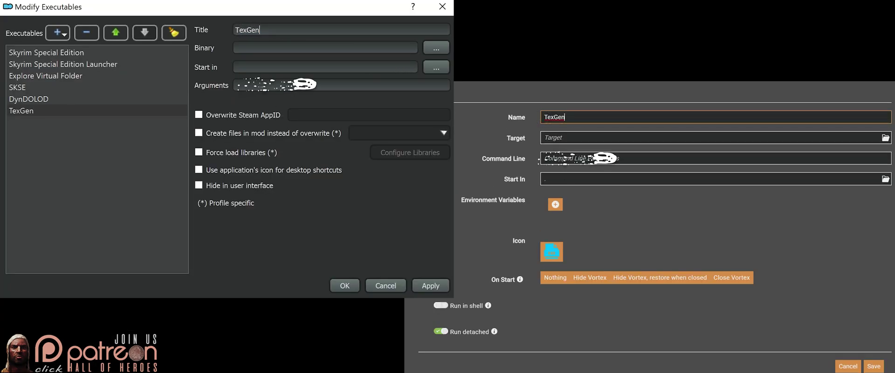
Leave the TexGen entry's arguments empty and set its program file to G:\Modding Apps\DynDOLOD\TexGenx64.exe.
click(305, 85)
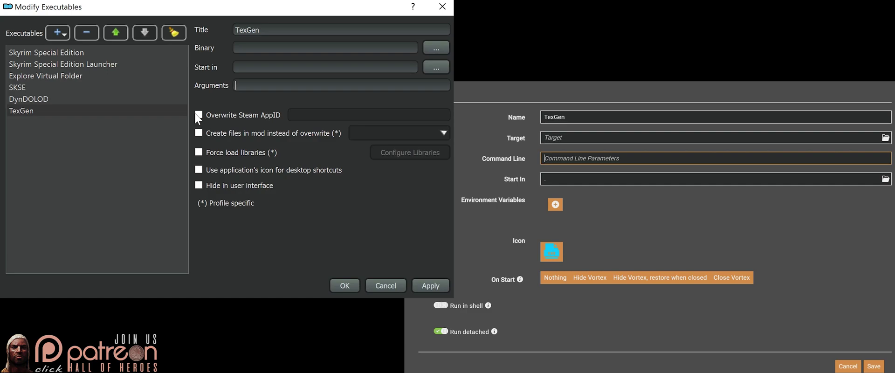
click(431, 51)
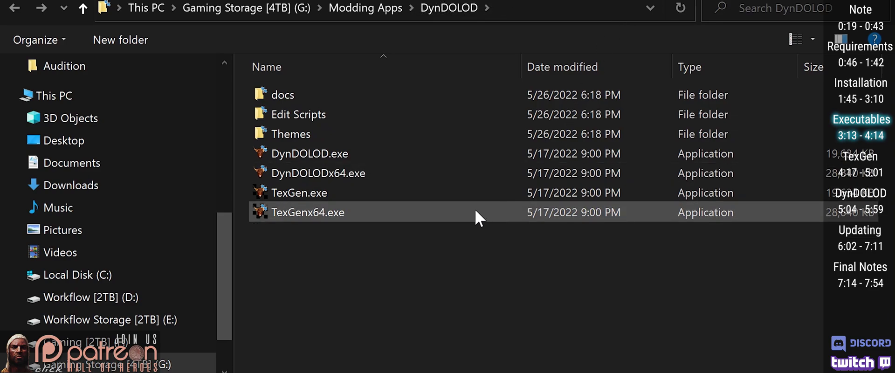
click(407, 213)
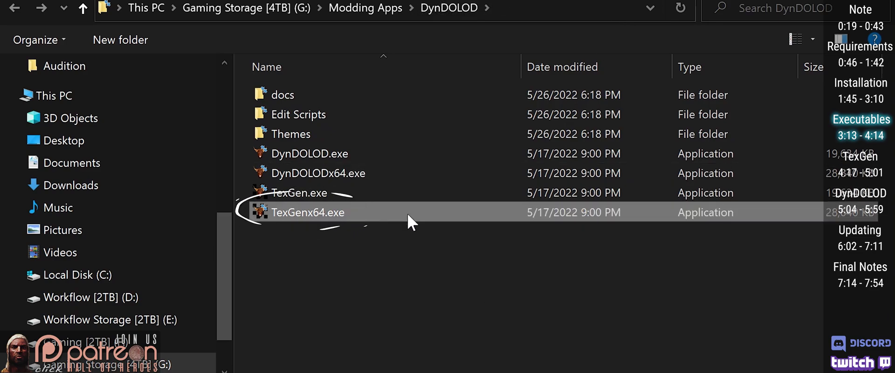
double_click(407, 214)
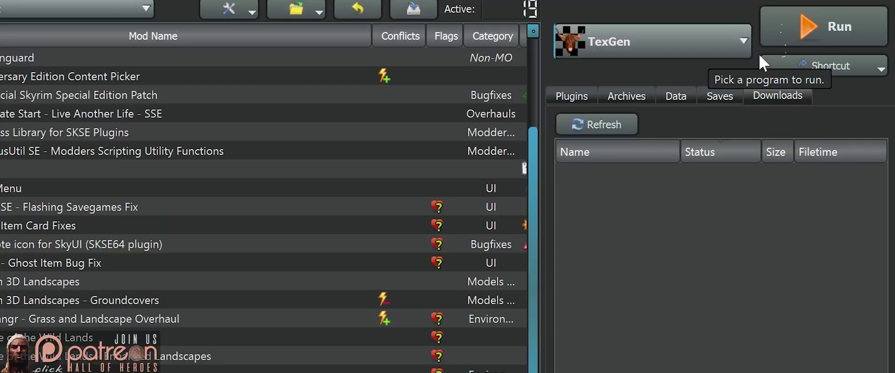
Run TexGen through Mod Organizer 2 in -SSE game mode with the default options, then zip the output and exit.
click(865, 34)
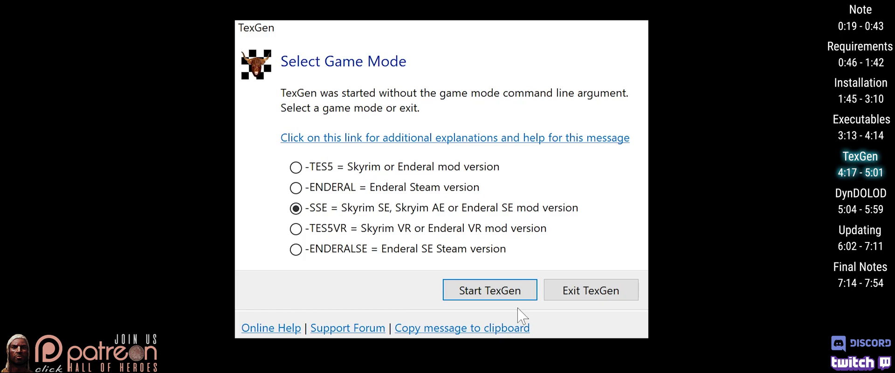
click(523, 349)
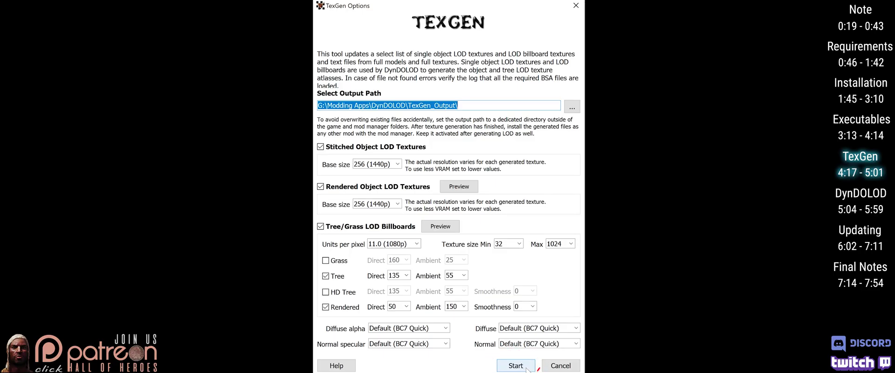
click(515, 365)
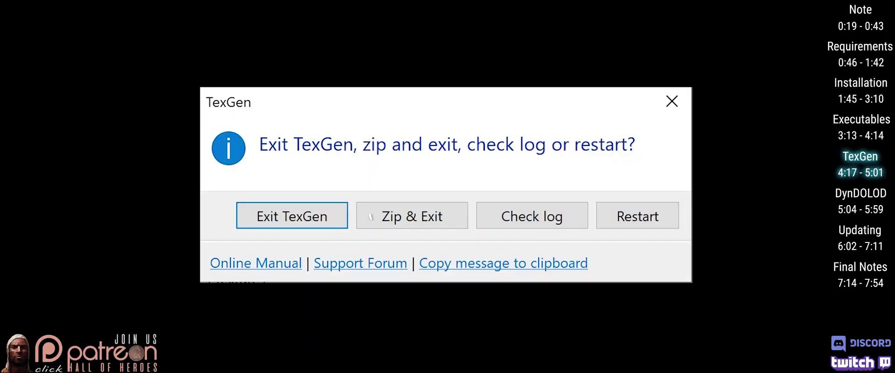
click(455, 223)
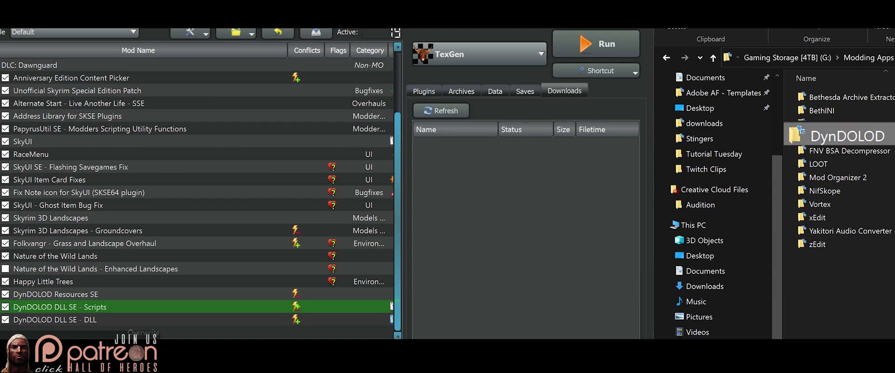
Add TexGen_Output.zip from the DynDOLOD\TexGen_Output folder to the Mod Organizer 2 downloads.
key(Return)
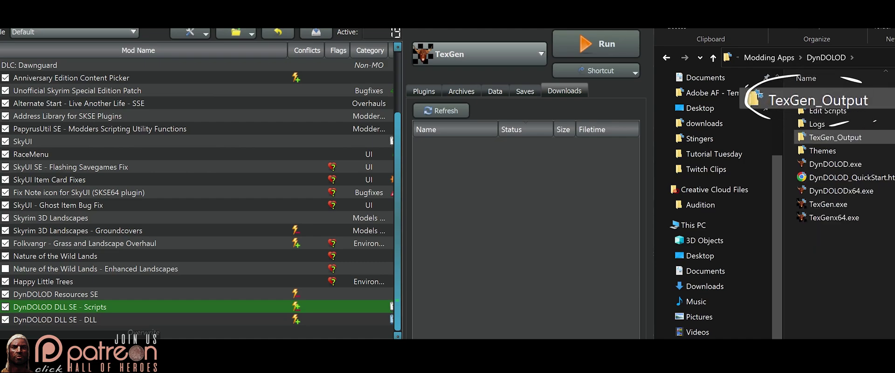
key(Return)
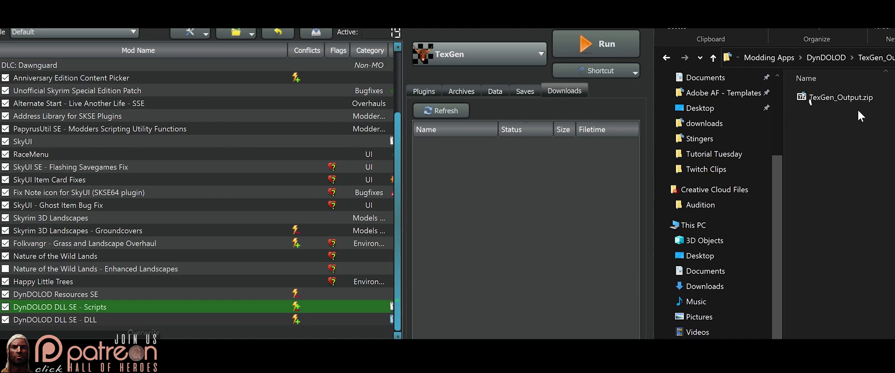
drag(861, 102, 552, 213)
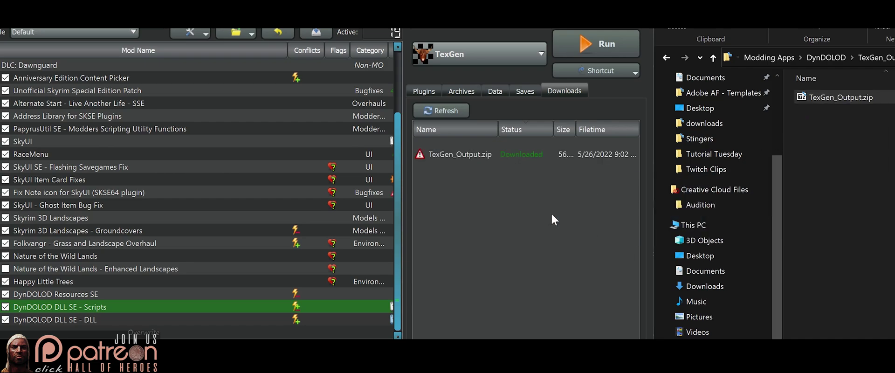
Install TexGen_Output.zip at the end of the Mod Organizer 2 mod list and set it to load after Test Junk in Vortex.
drag(487, 158, 70, 332)
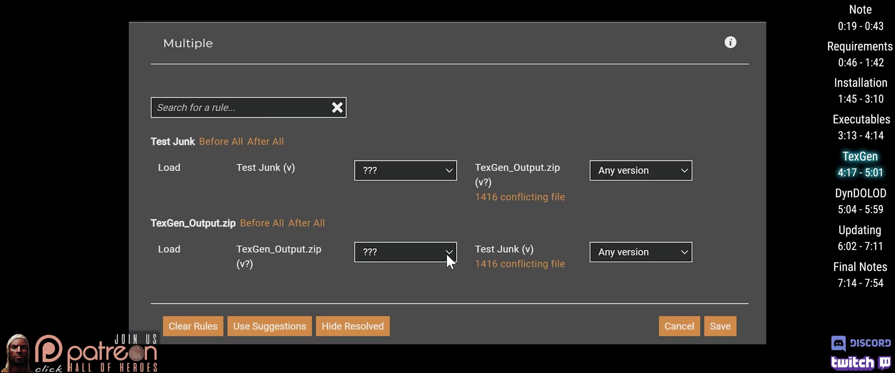
click(446, 252)
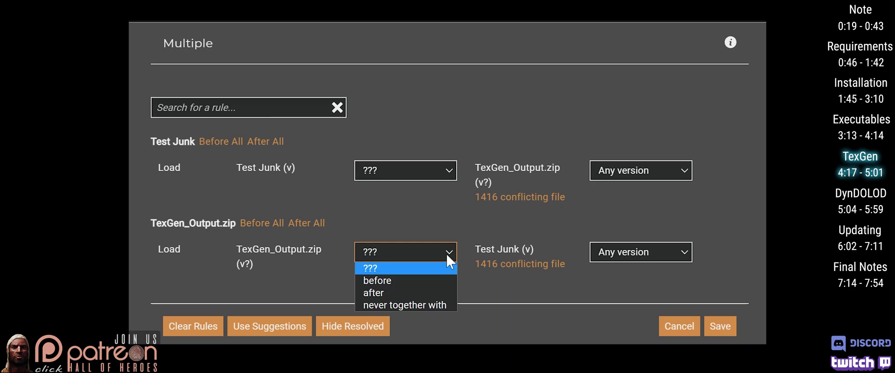
click(429, 292)
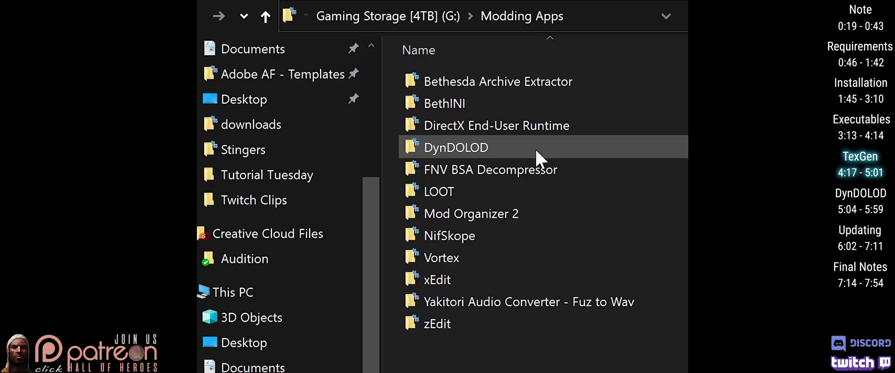
Delete the TexGen_Output folder from G:\Modding Apps\DynDOLOD.
double_click(536, 151)
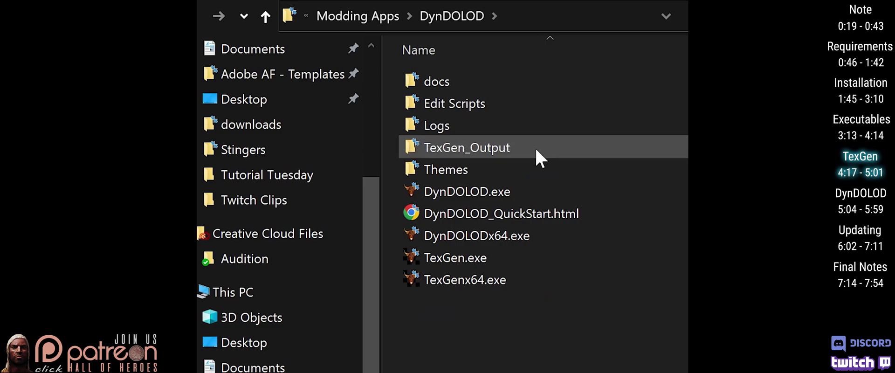
click(536, 150)
key(Delete)
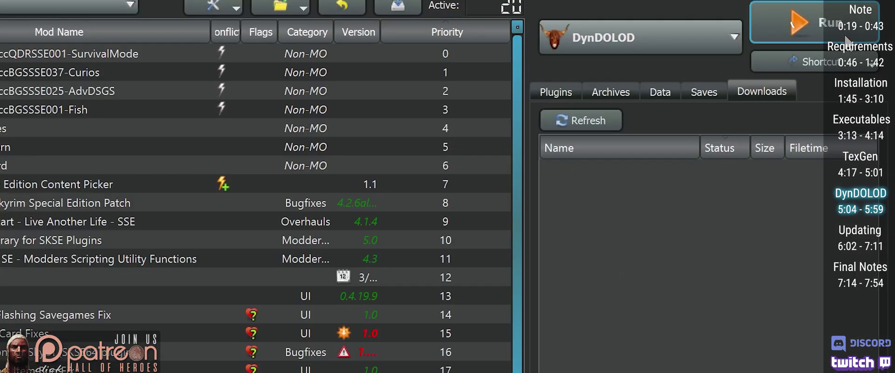
Run DynDOLOD through Mod Organizer 2 and start it in -SSE game mode.
click(845, 39)
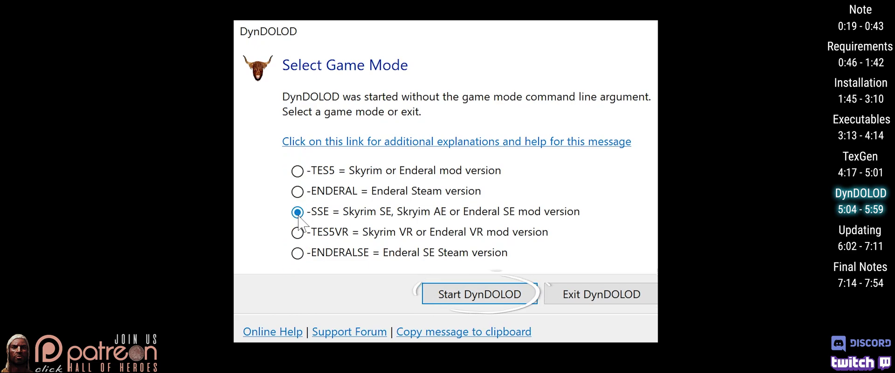
click(522, 295)
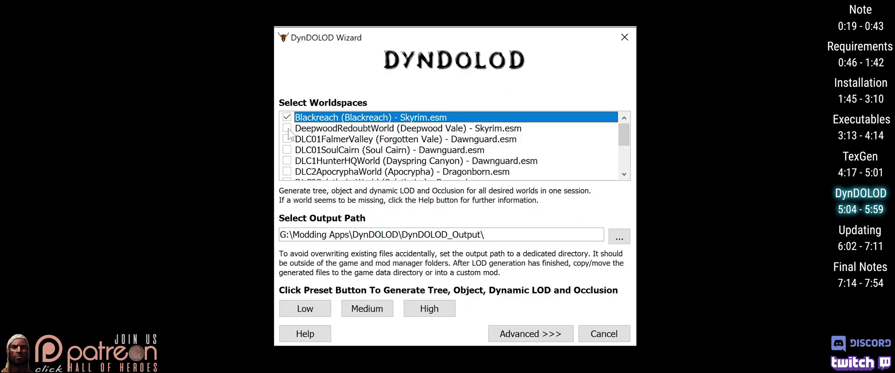
Select all worldspaces in the DynDOLOD Wizard, from Blackreach to Tamriel, and generate the LOD with the Medium preset.
key(Down)
key(Down)
key(Down)
key(Down)
key(Down)
scroll(290, 139, down, 2)
key(Down)
key(space)
key(Down)
key(space)
key(Down)
key(space)
key(Down)
key(space)
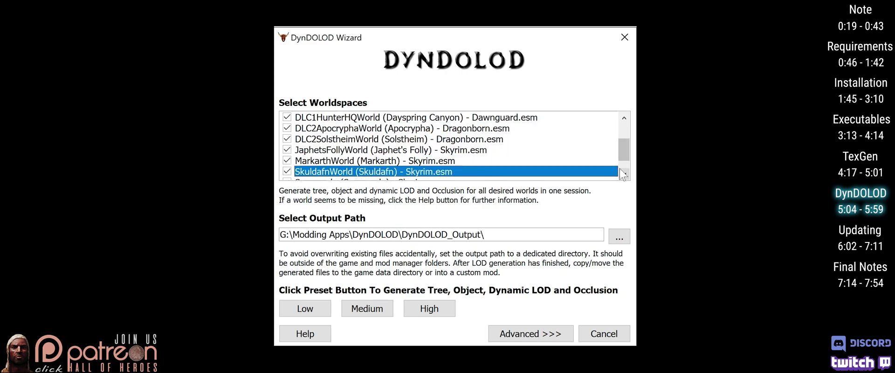
scroll(322, 172, down, 2)
key(Down)
key(space)
key(Down)
key(space)
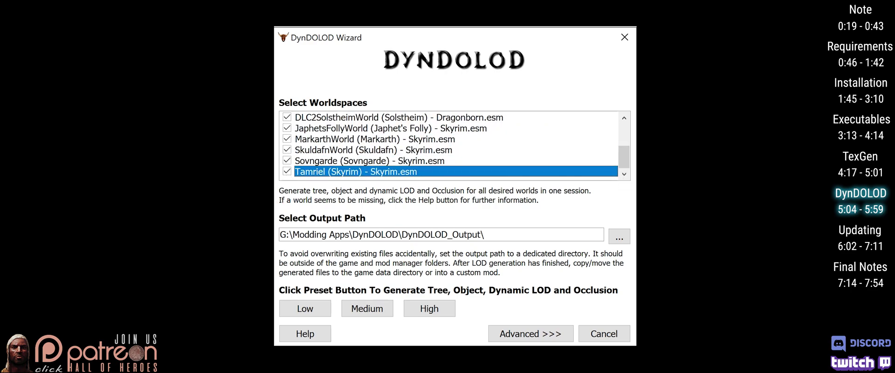
click(379, 315)
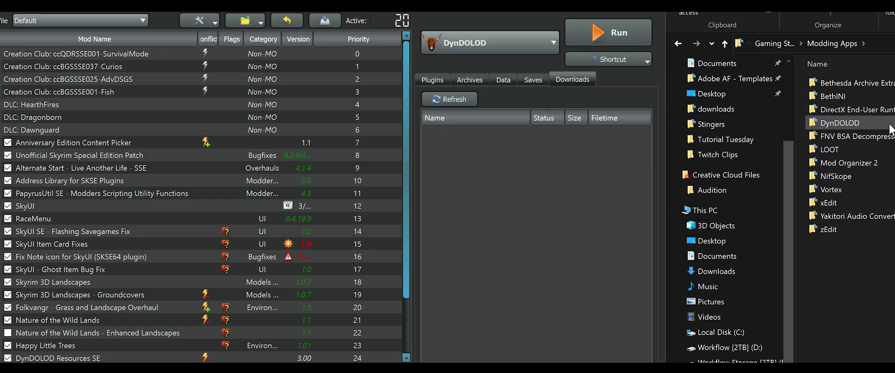
Add DynDOLOD_Output.zip from the DynDOLOD\DynDOLOD_Output folder to the Mod Organizer 2 downloads and install it as a mod.
key(Return)
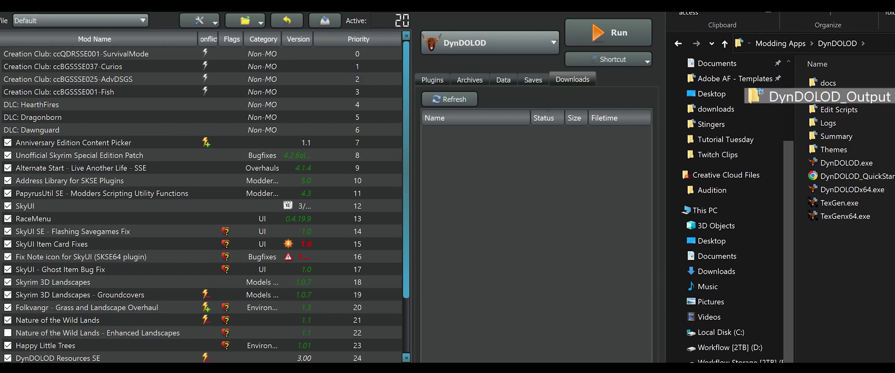
key(Return)
drag(849, 83, 534, 223)
drag(407, 188, 443, 288)
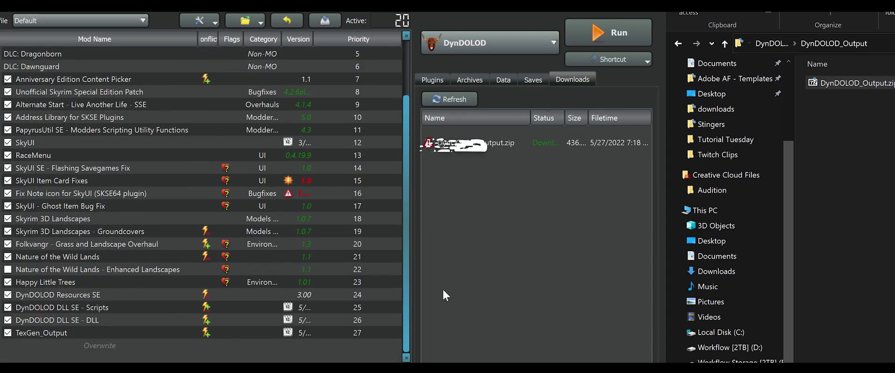
double_click(499, 143)
key(Return)
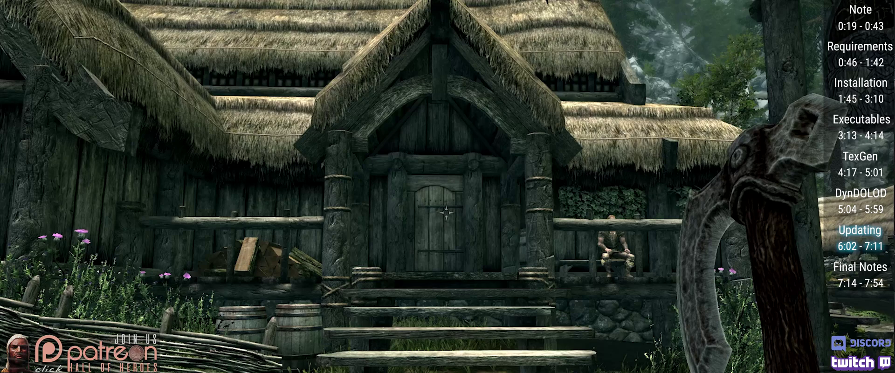
Deactivate DynDOLOD on the Main page of its in-game Mod Configuration in Skyrim.
key(j)
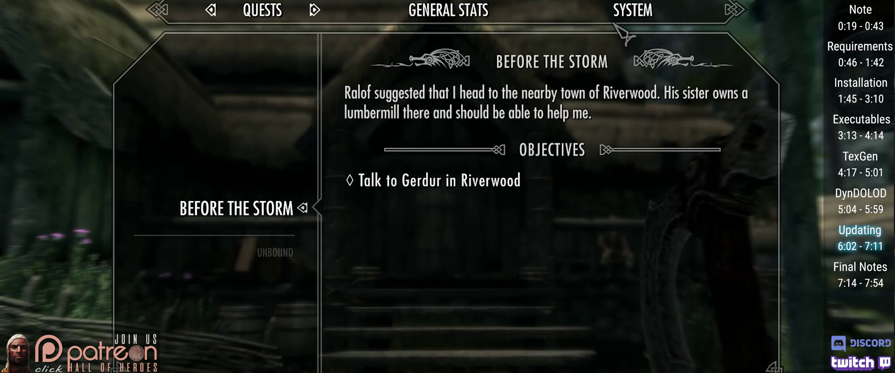
click(634, 19)
click(231, 312)
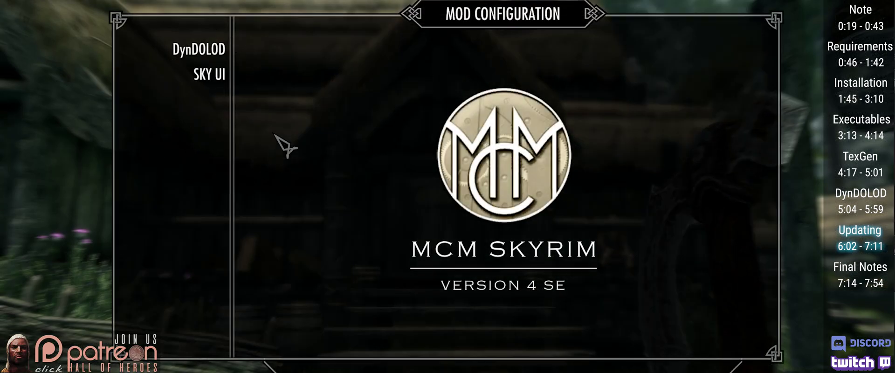
click(215, 63)
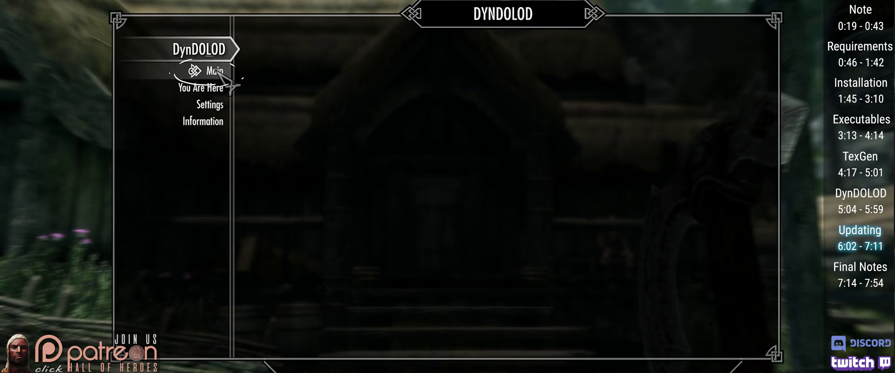
click(481, 87)
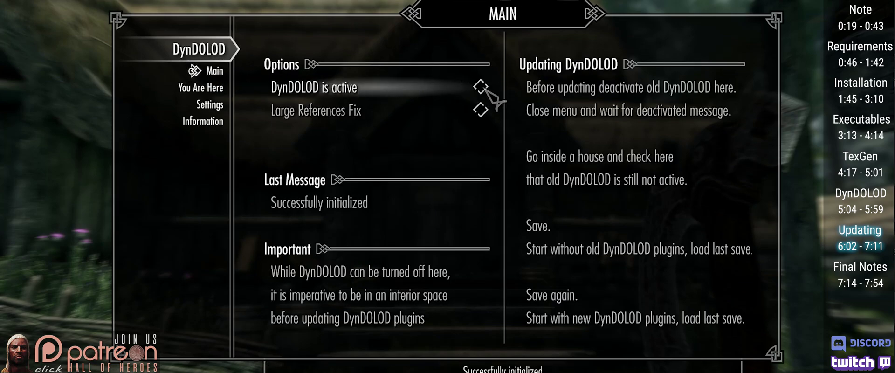
Close the in-game configuration and take the character inside the building.
click(471, 259)
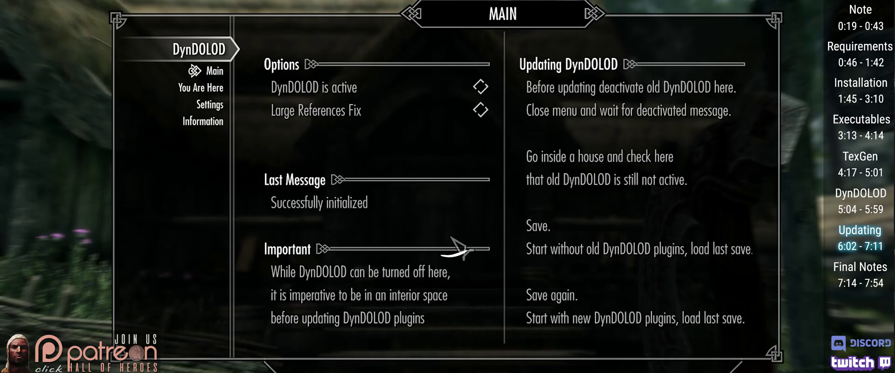
key(Escape)
key(w)
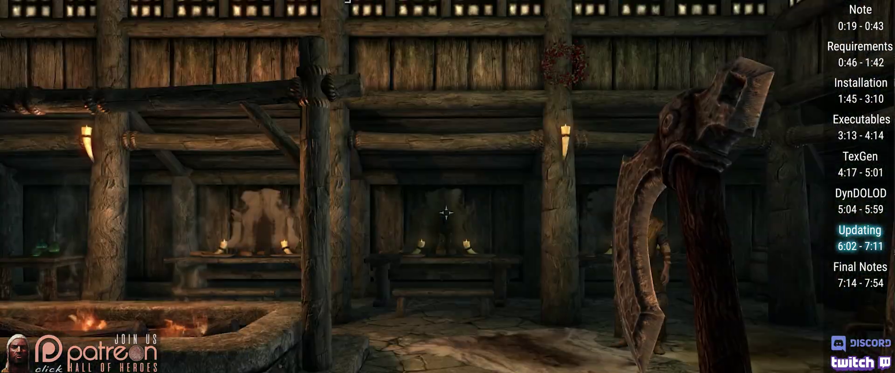
Save the game while the character stands inside the building.
key(j)
key(a)
click(266, 234)
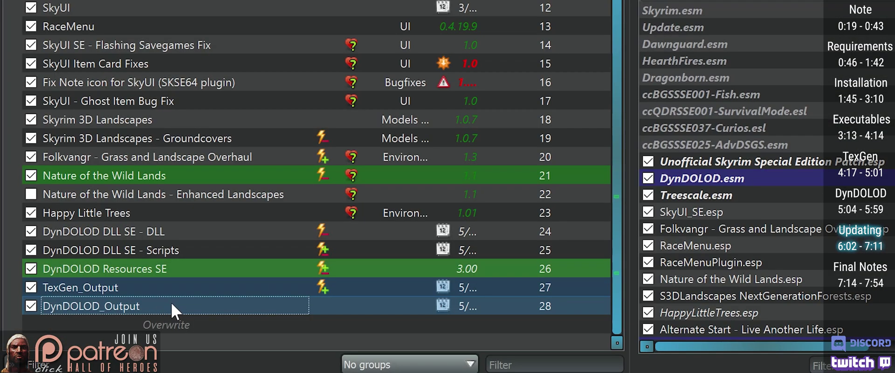
Switch to Mod Organizer 2 and disable the TexGen_Output and DynDOLOD_Output mods.
key(Delete)
click(569, 119)
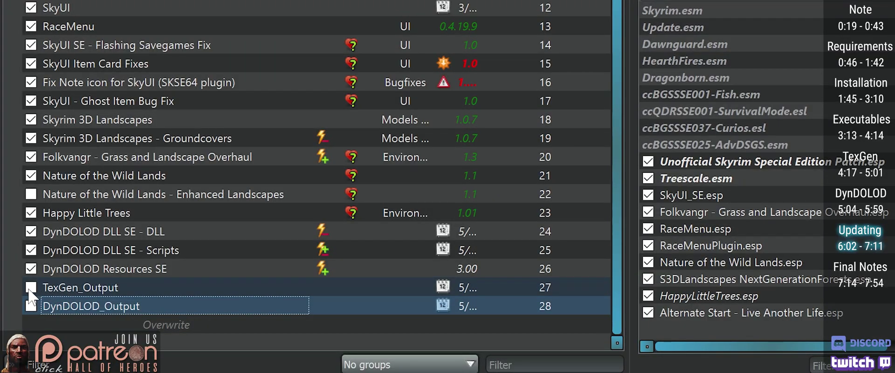
click(30, 307)
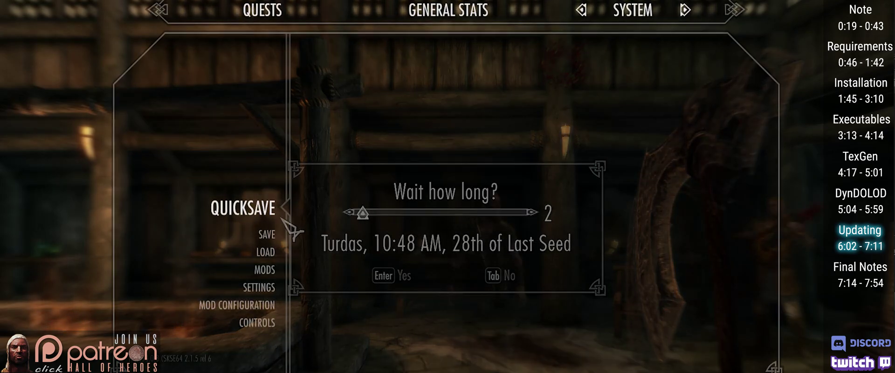
Return to Skyrim, wait 2 hours inside the building and store the game as a new save.
click(266, 234)
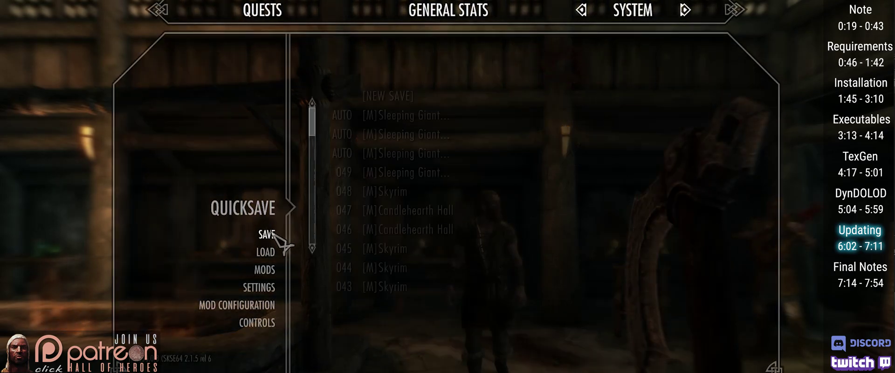
click(386, 106)
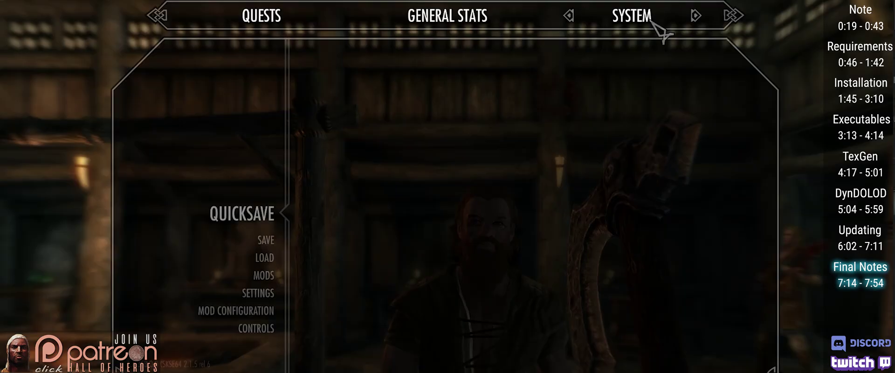
Look through the Main, You Are Here and Settings pages of DynDOLOD's in-game Mod Configuration.
click(212, 310)
click(223, 56)
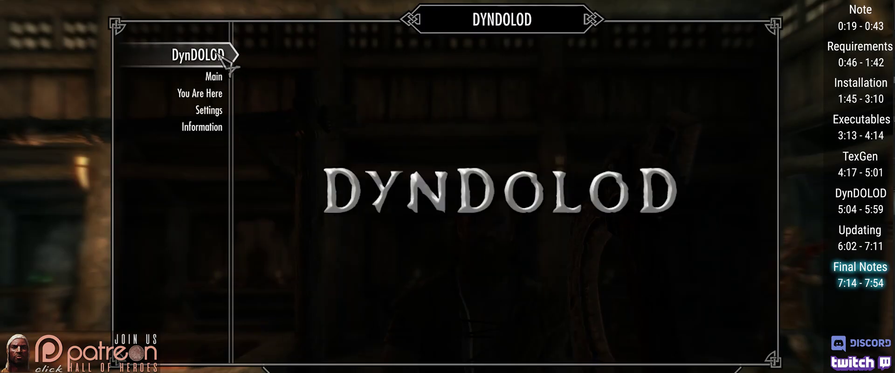
click(217, 77)
click(221, 96)
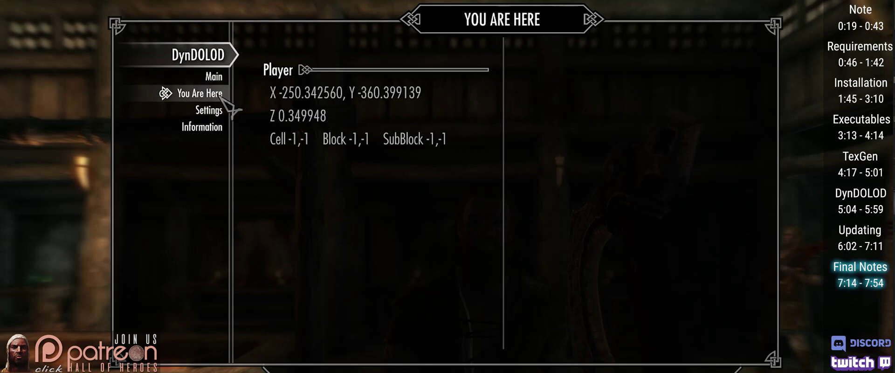
click(222, 111)
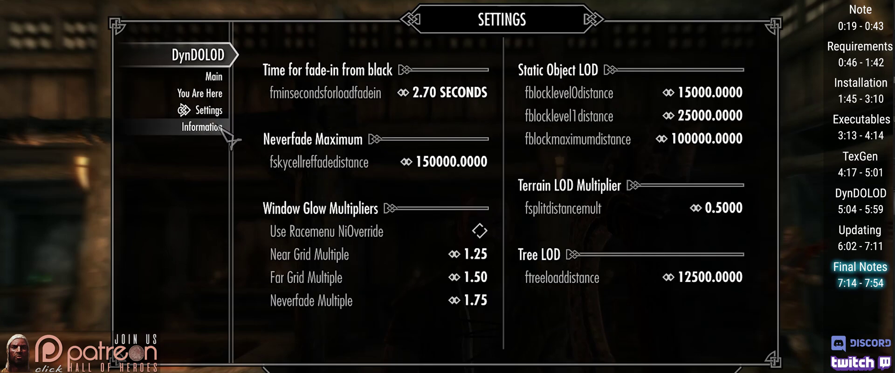